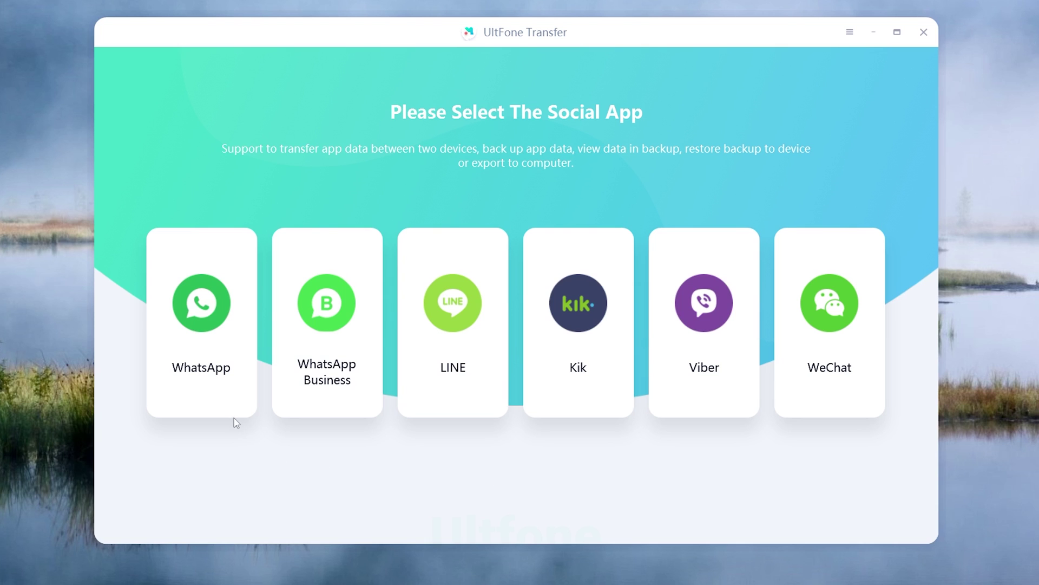
- Go to WhatsApp > Backup > 'Download WhatsApp backup from Google Drive to the computer'
click(221, 382)
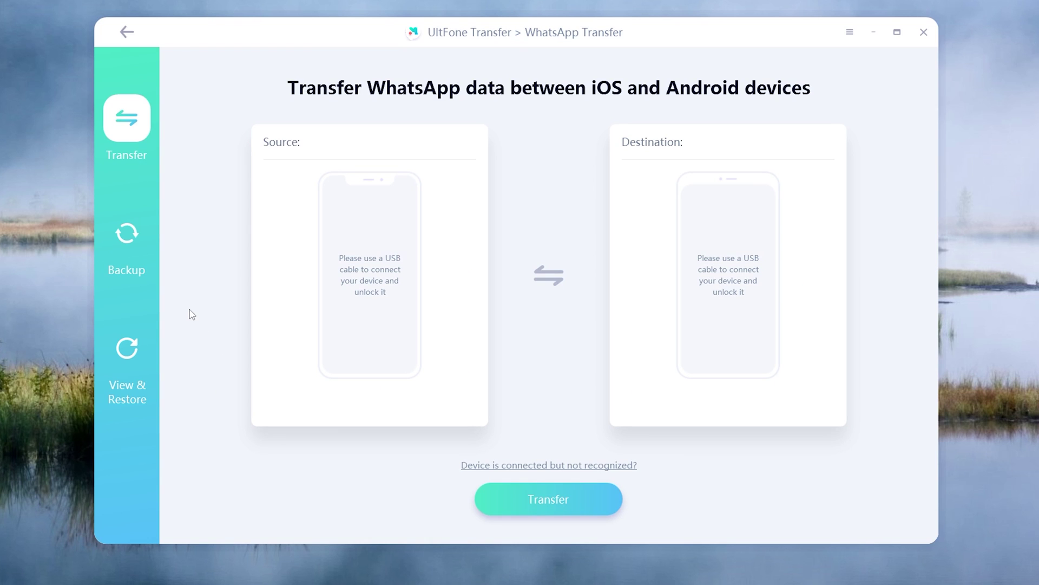
click(129, 237)
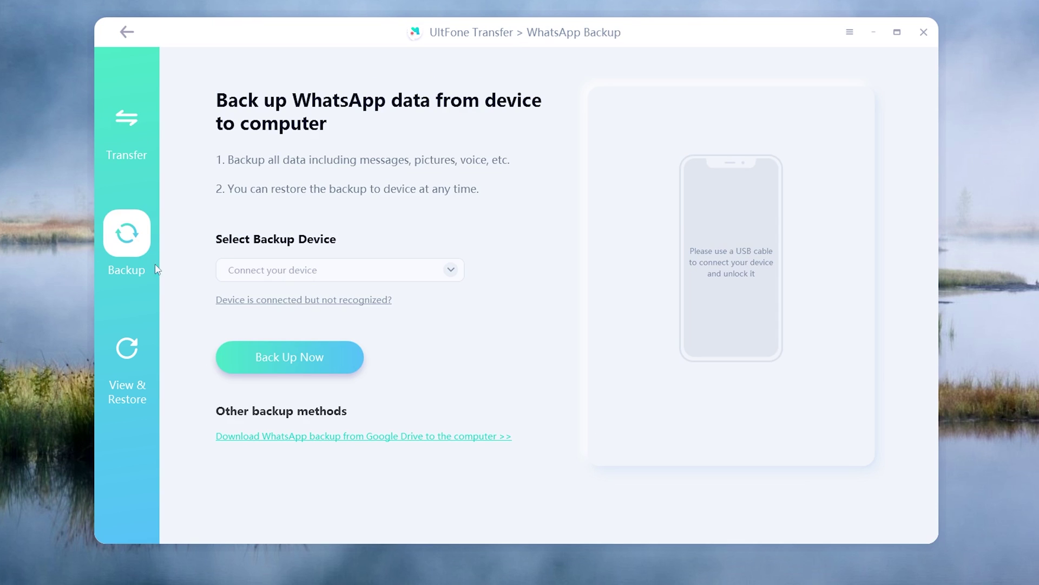
click(234, 437)
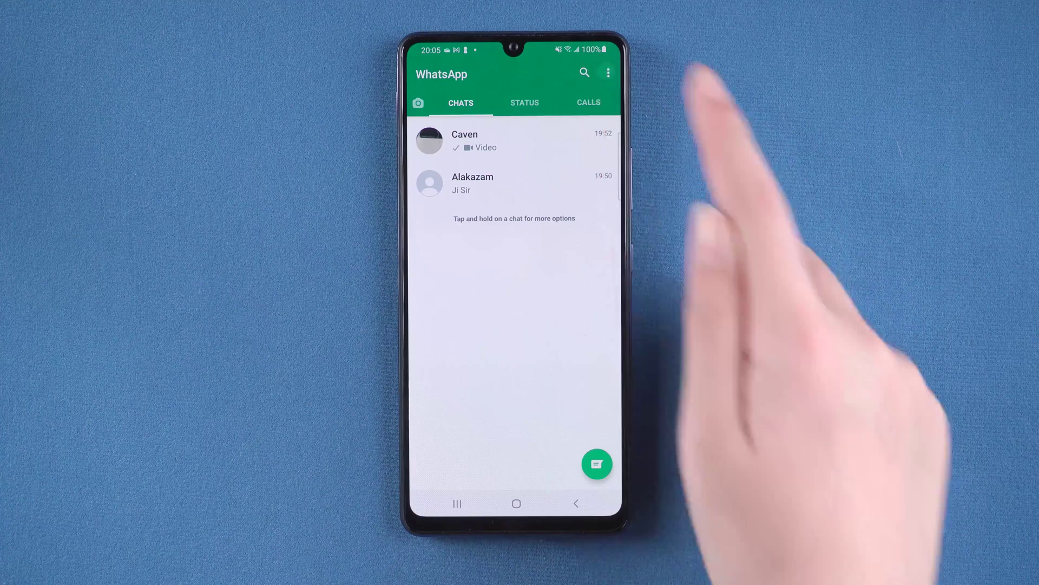
- In WhatsApp Chat backup settings, back up to Google Drive now, keeping the existing frequency
click(608, 73)
click(595, 181)
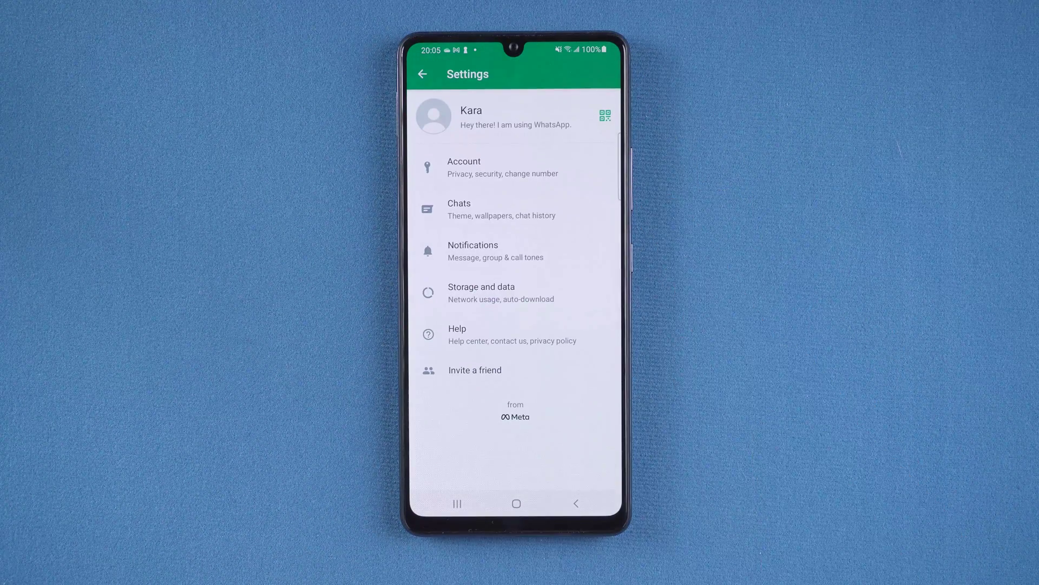
click(514, 208)
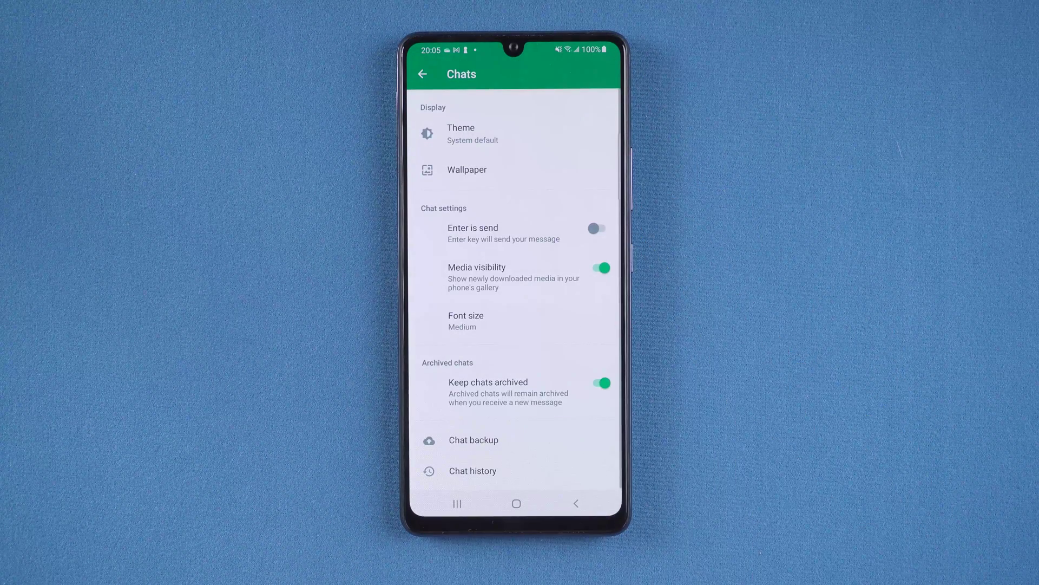
click(509, 440)
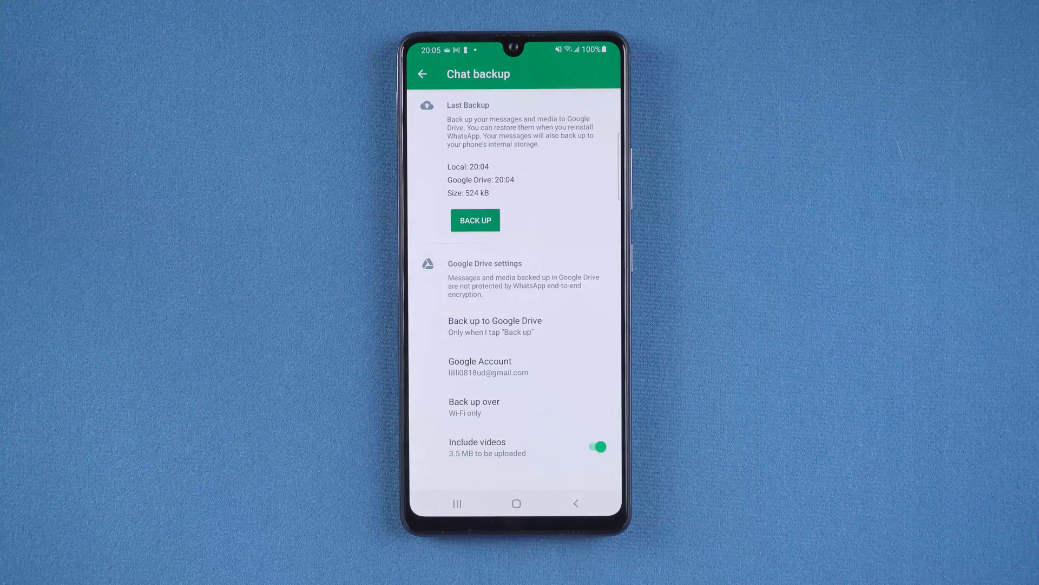
click(568, 325)
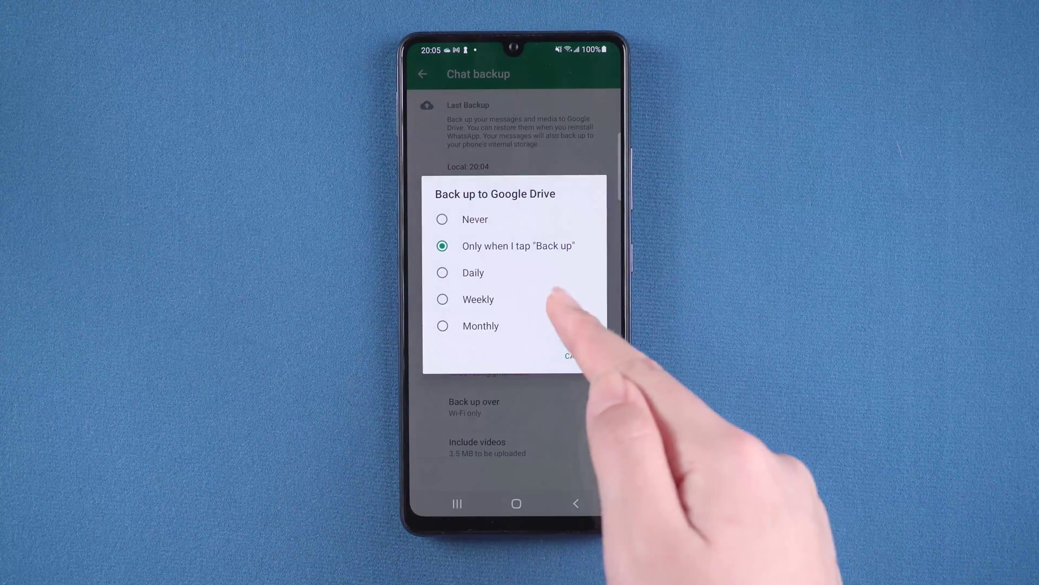
click(573, 356)
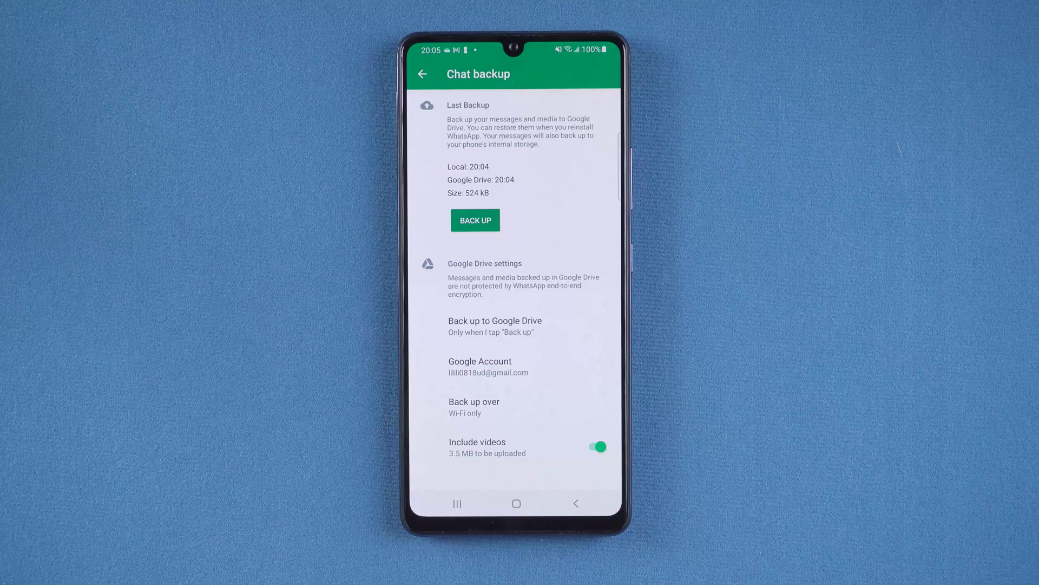
click(475, 221)
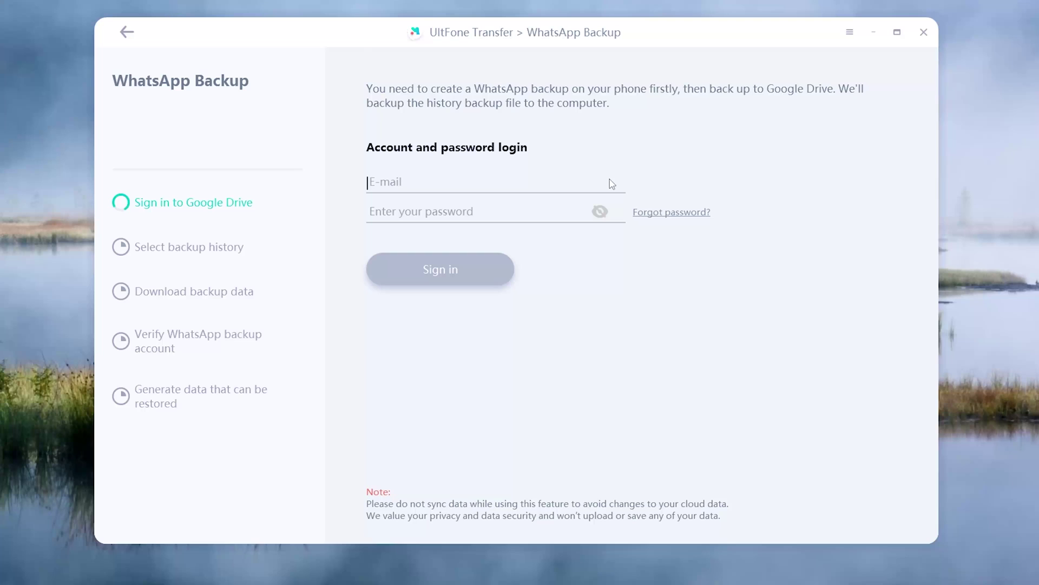
click(612, 185)
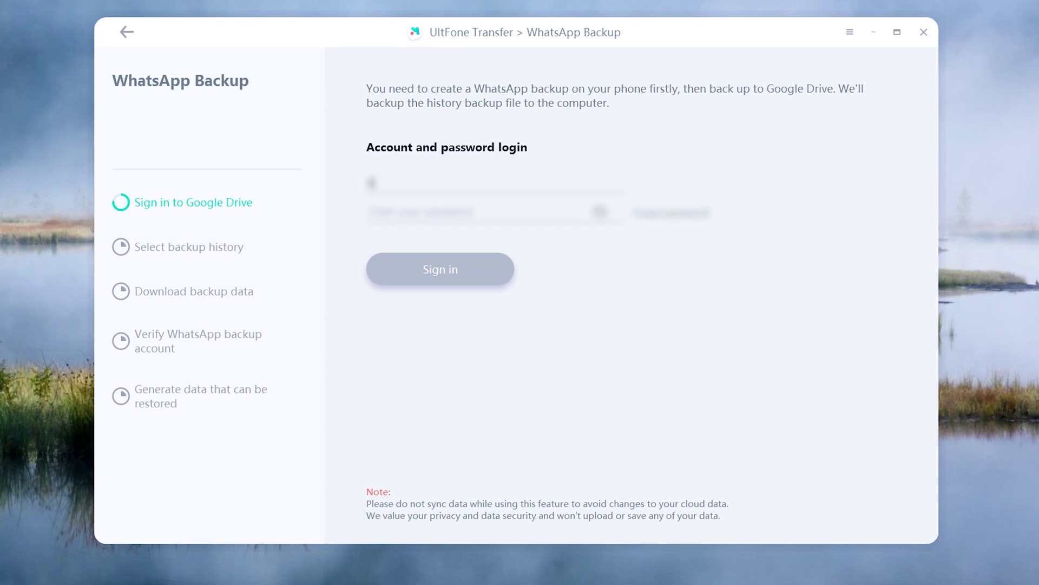
text(test@gmail.commail.com)
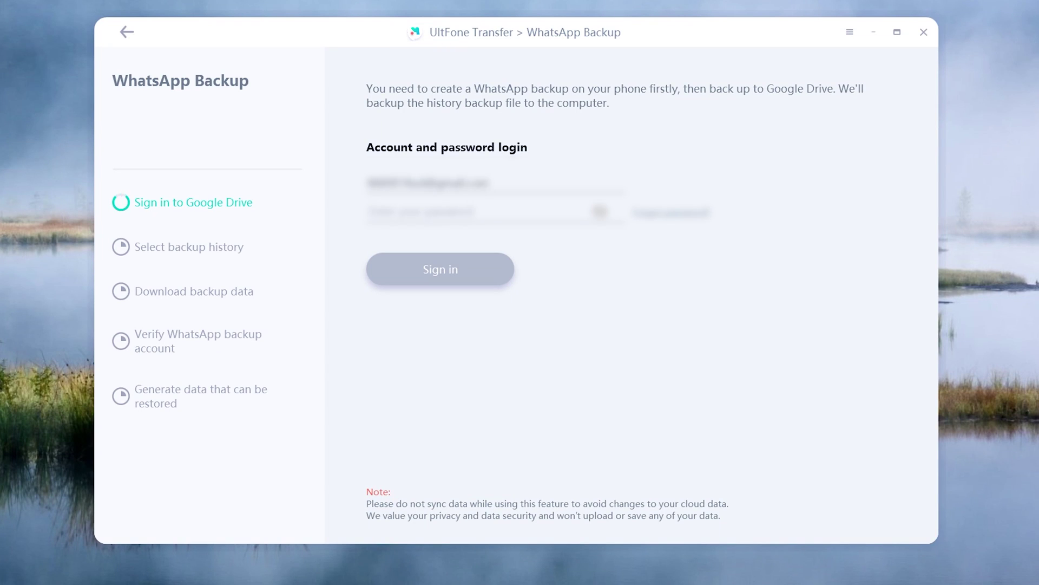
key(Tab)
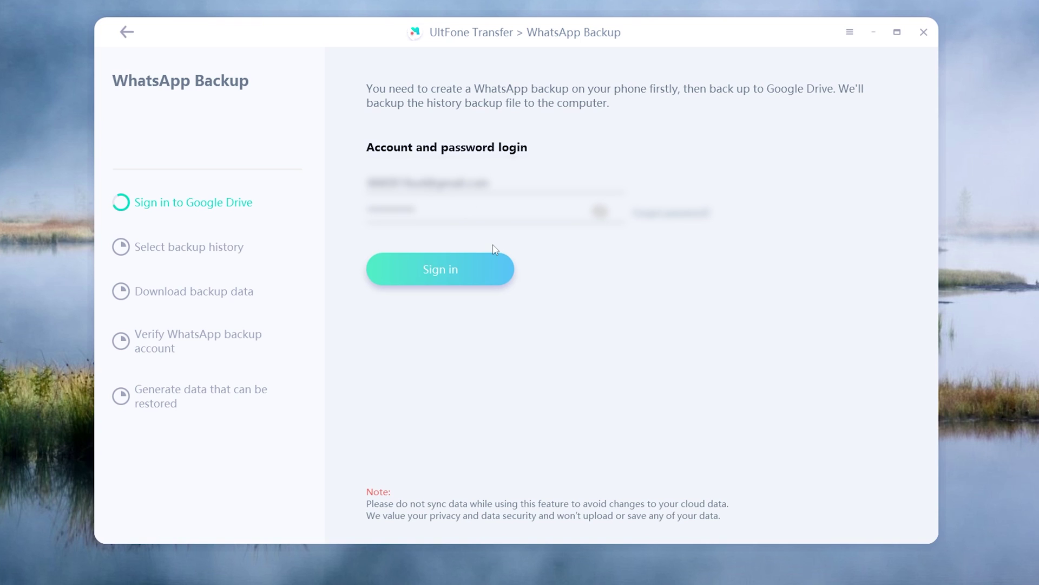
click(475, 273)
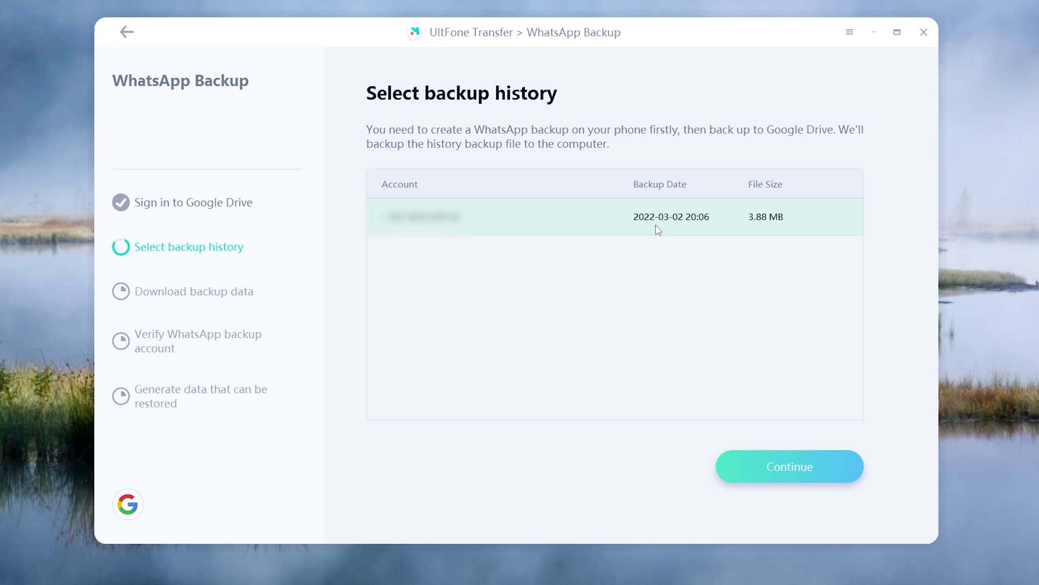
click(775, 467)
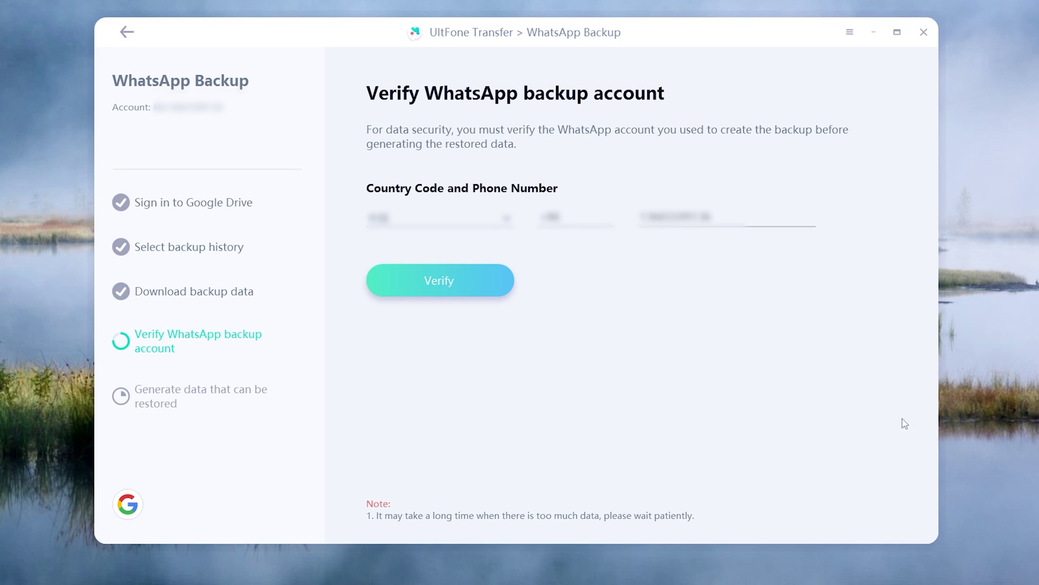
click(496, 285)
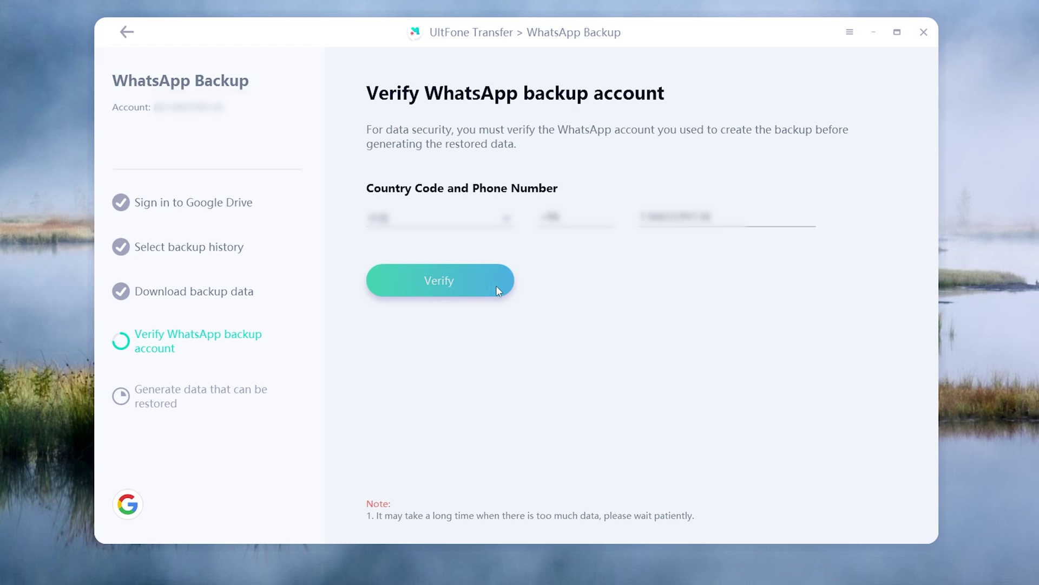
click(497, 287)
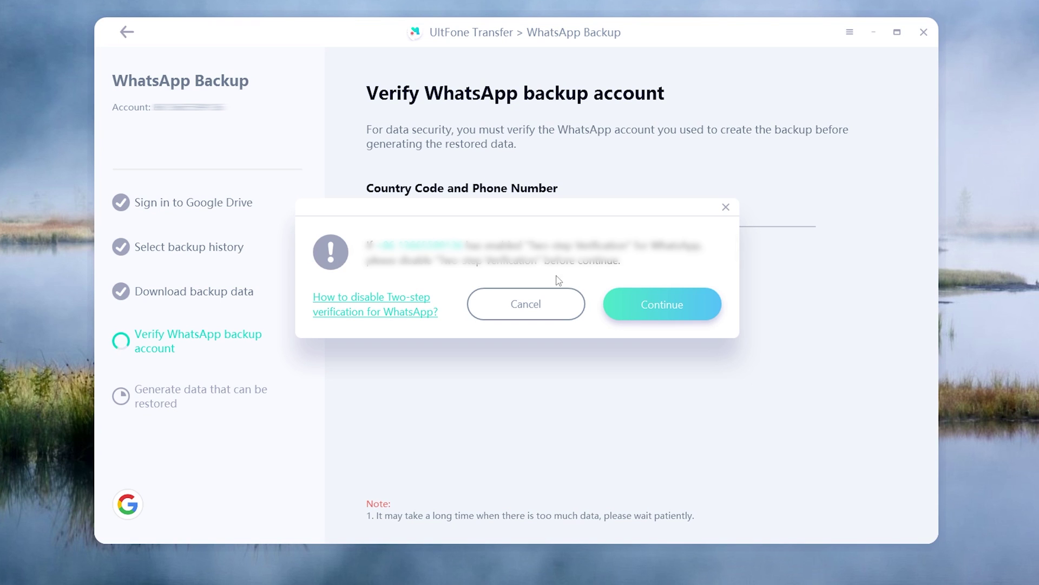
click(652, 299)
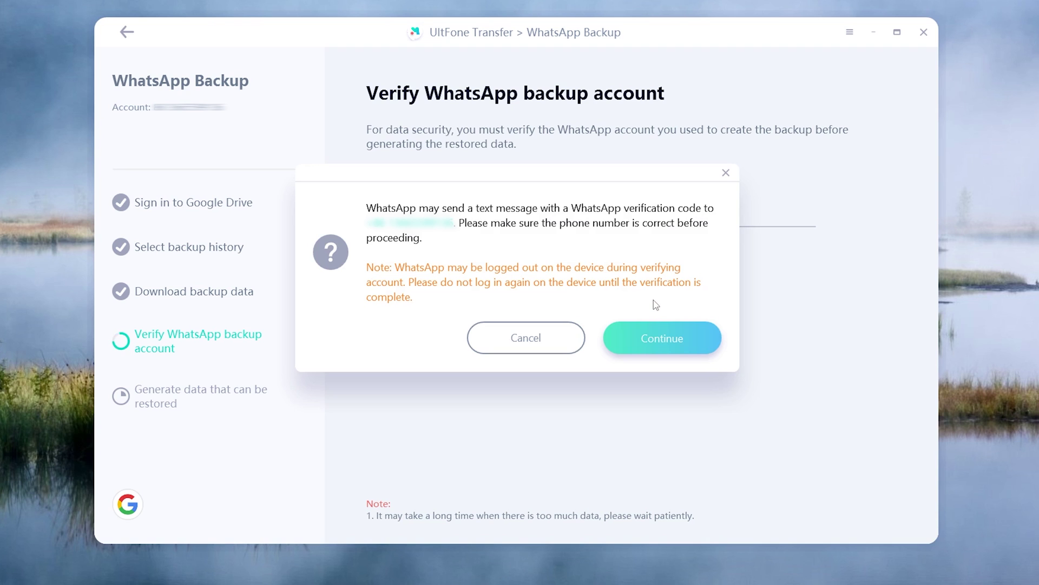
click(665, 345)
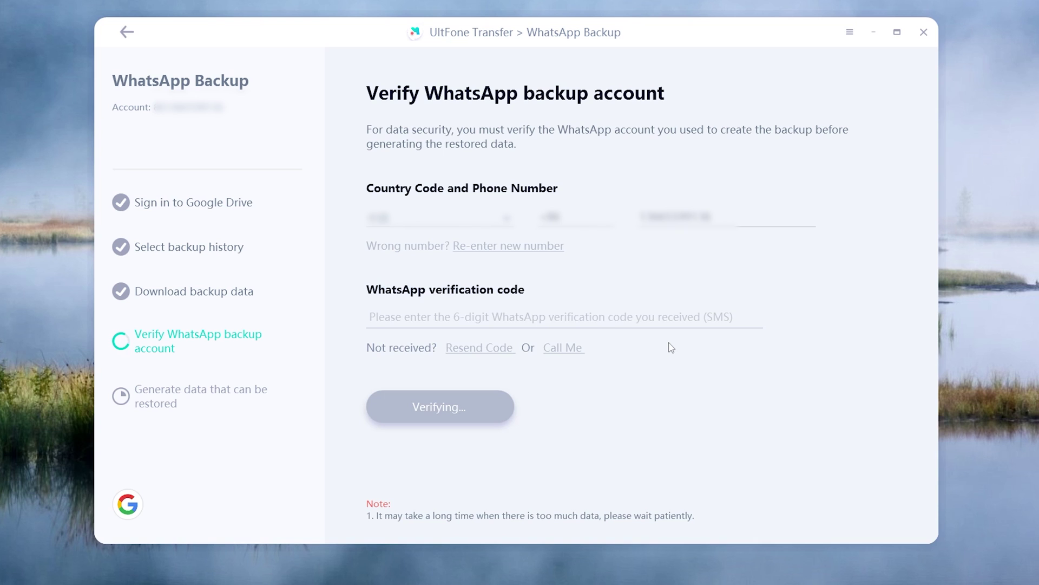
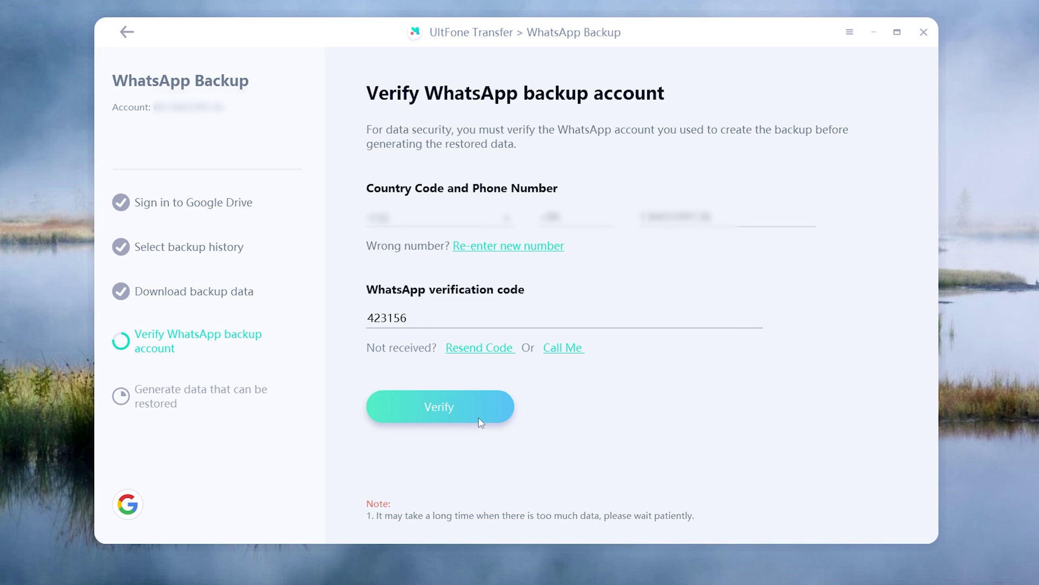
click(481, 421)
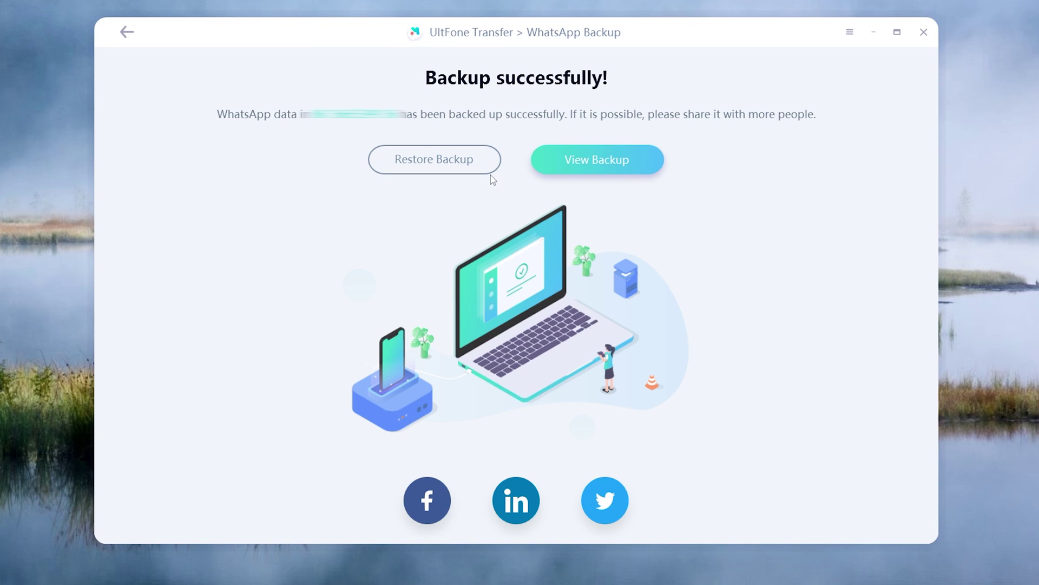
- Select all backed-up messages and restore them to UD(iPhone 11), accepting the overwrite
click(557, 162)
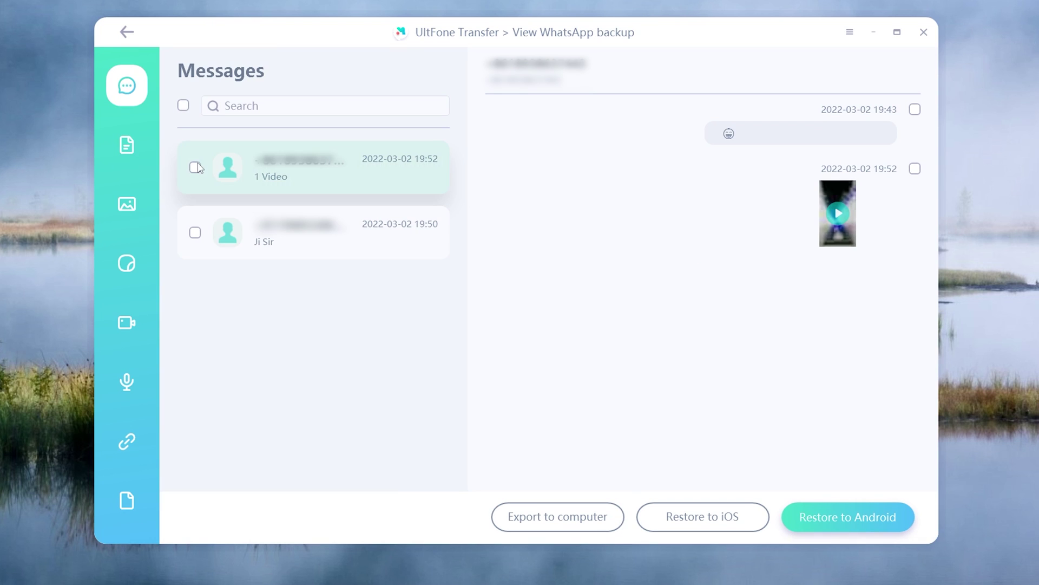
click(183, 105)
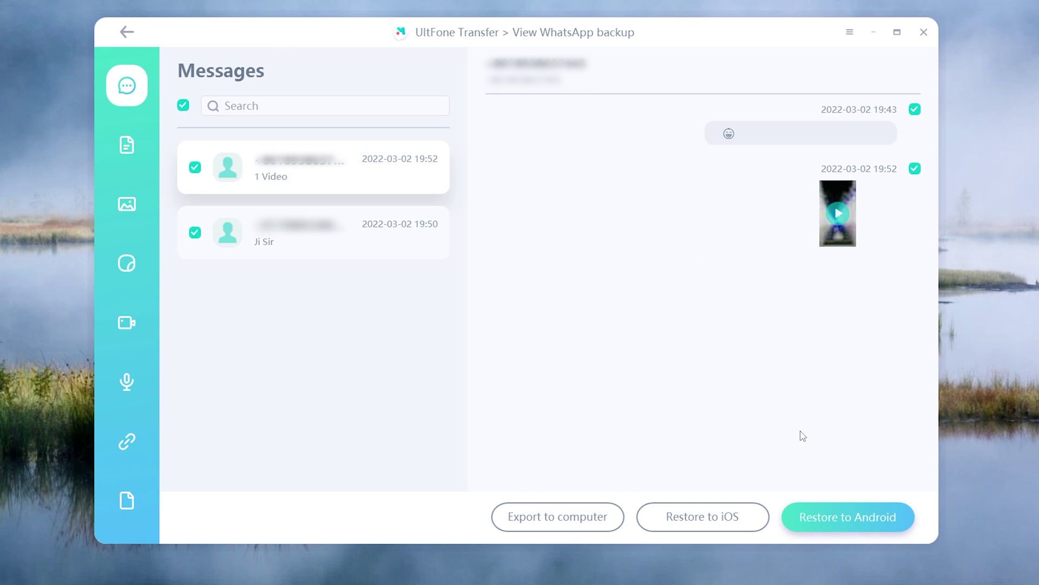
click(737, 518)
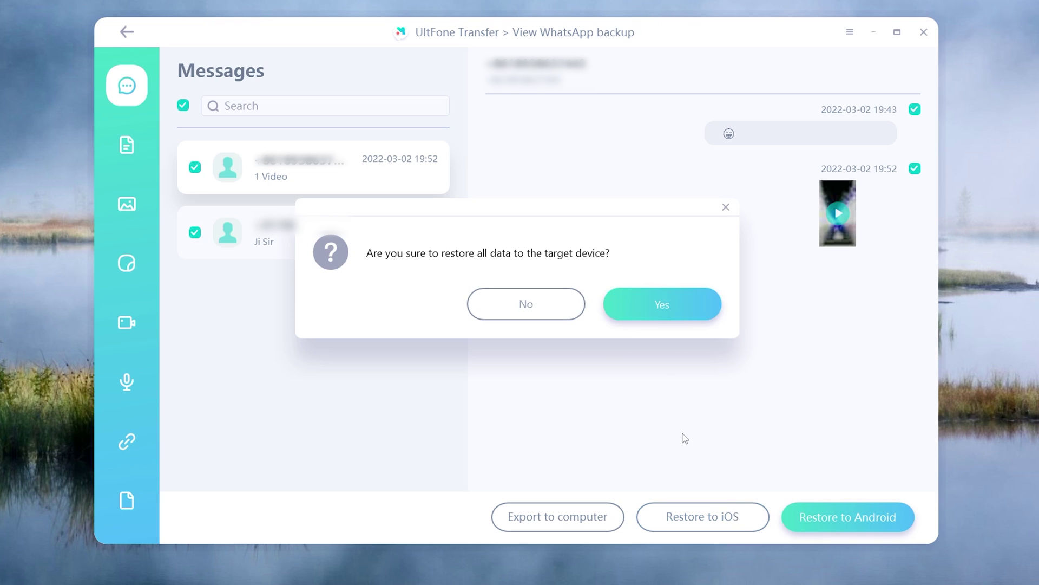
click(654, 309)
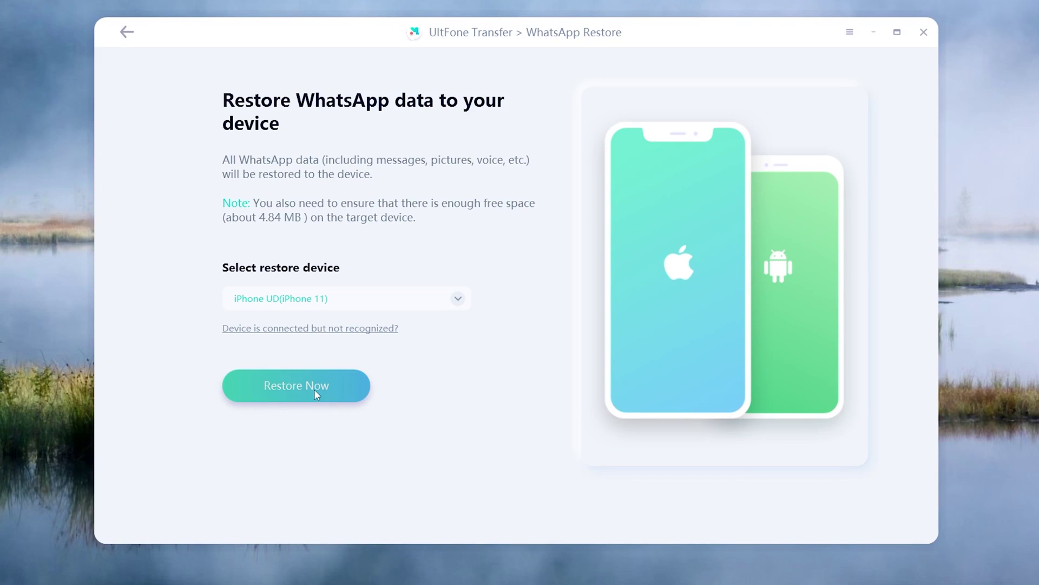
click(314, 389)
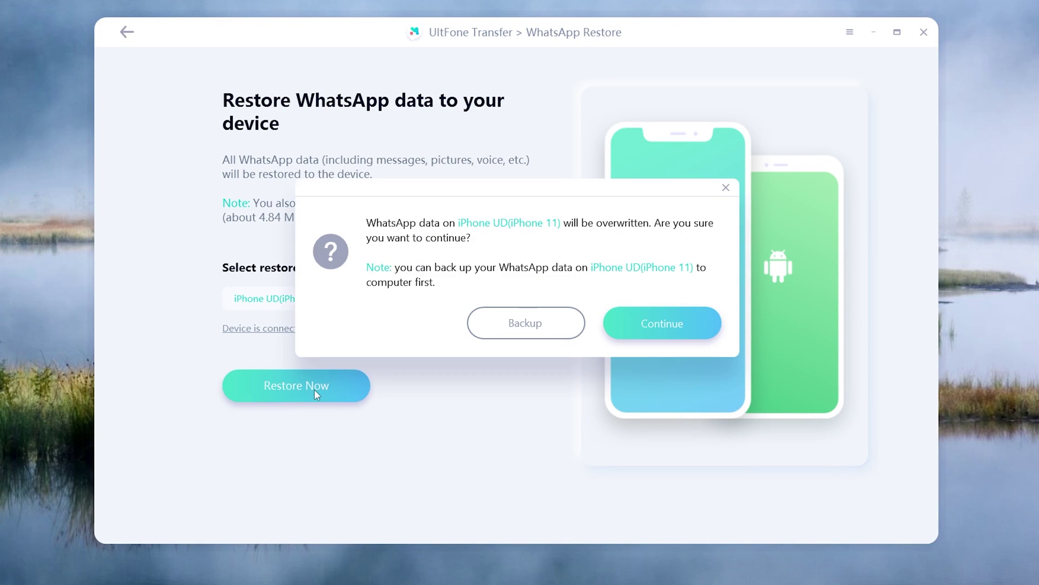
click(648, 328)
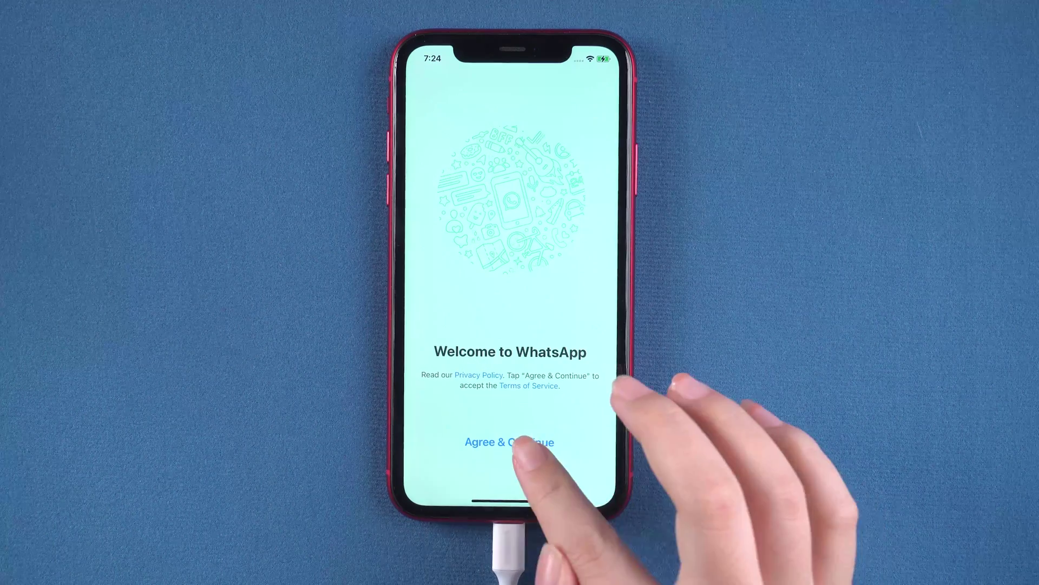
- Accept WhatsApp's terms on the iPhone, allow notifications, and submit the phone number
click(509, 442)
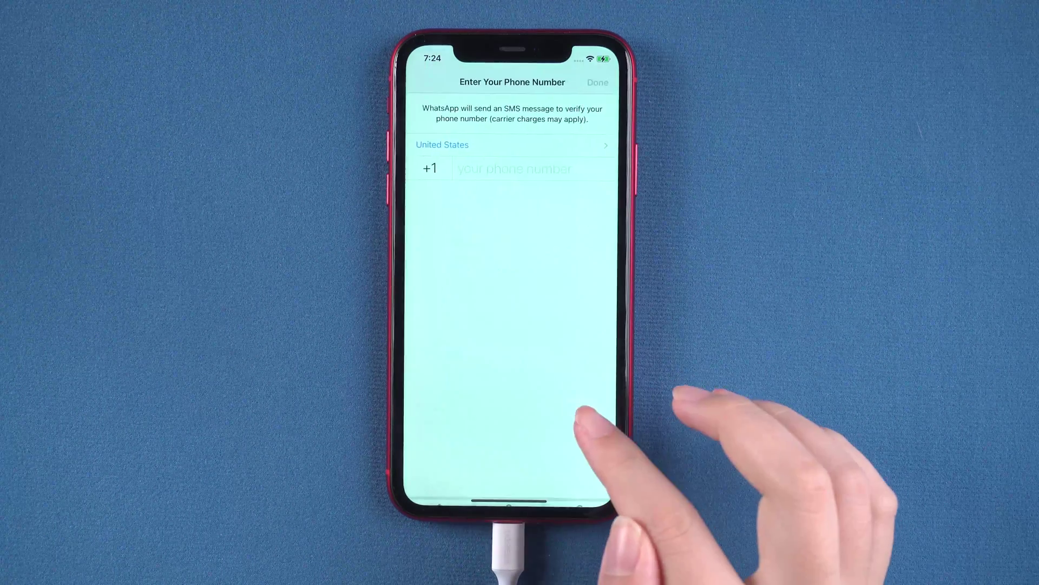
click(545, 315)
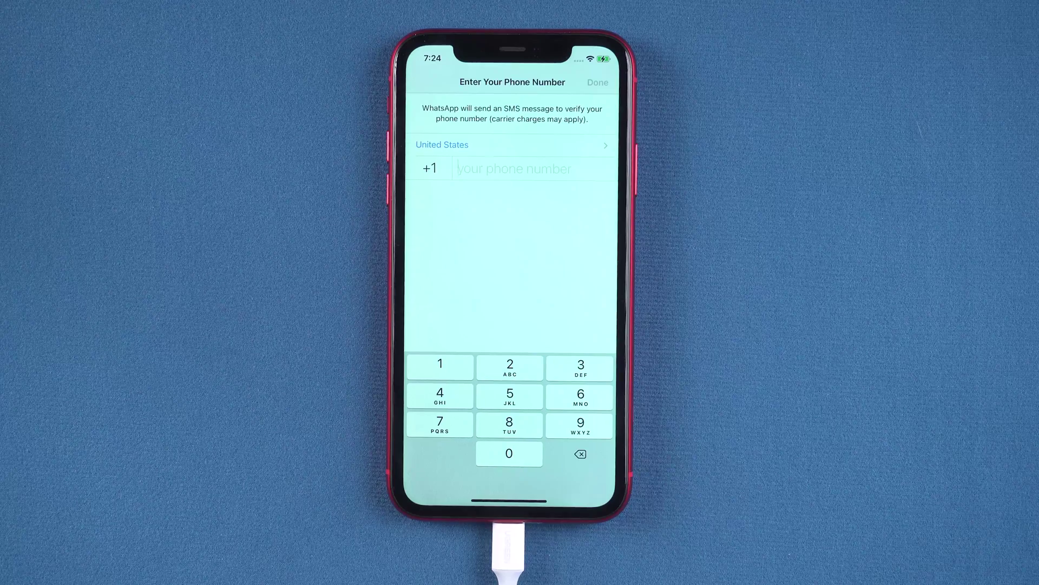
click(597, 83)
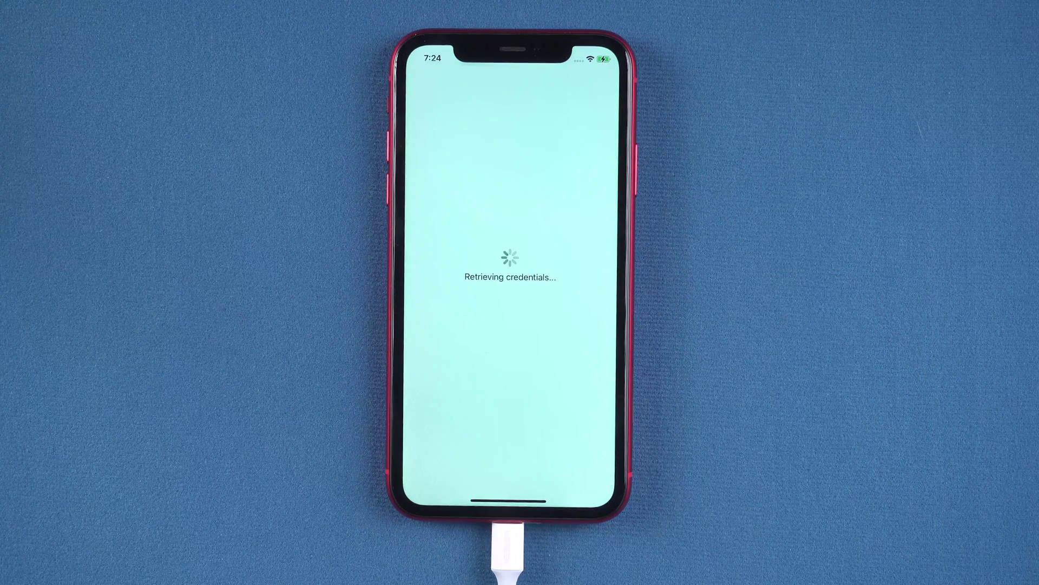
- Enter the six-digit SMS activation code to verify the number
click(579, 425)
click(508, 454)
click(579, 425)
click(509, 367)
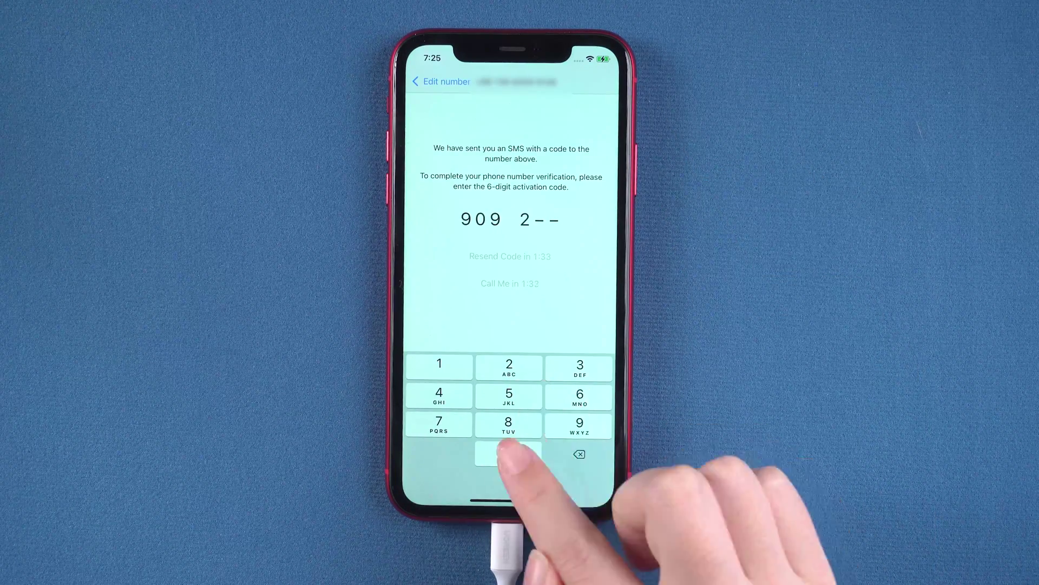
click(508, 453)
click(508, 425)
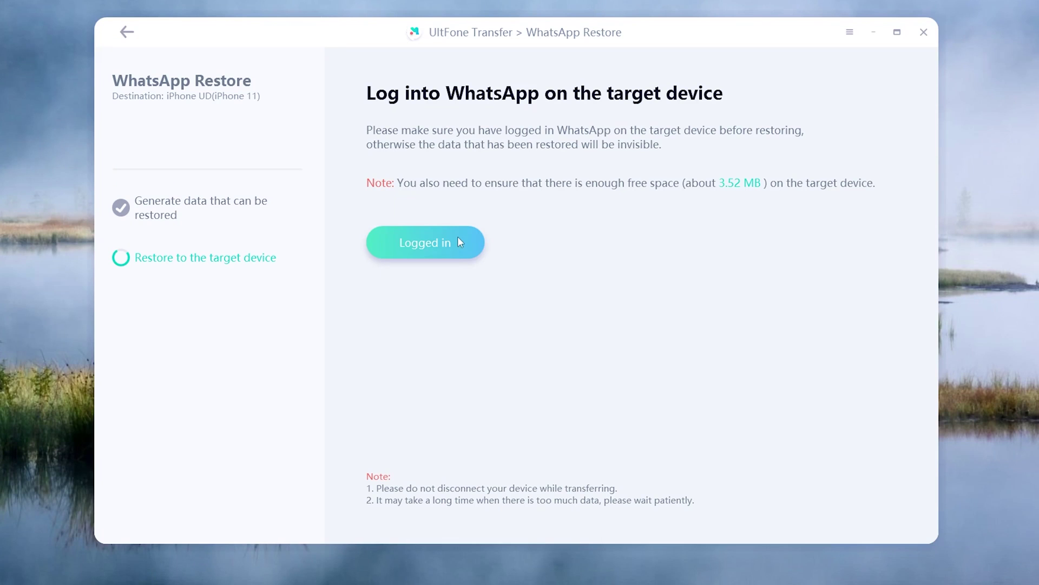
- Confirm WhatsApp is logged in so the restore to the iPhone finishes
click(458, 241)
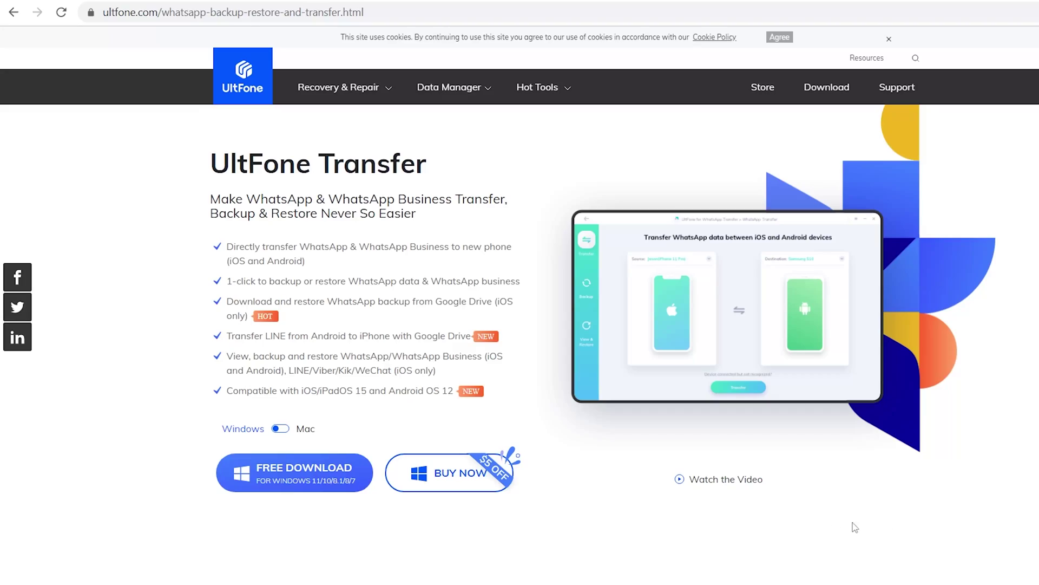
- Start the Windows FREE DOWNLOAD of UltFone Transfer from its product page
click(346, 485)
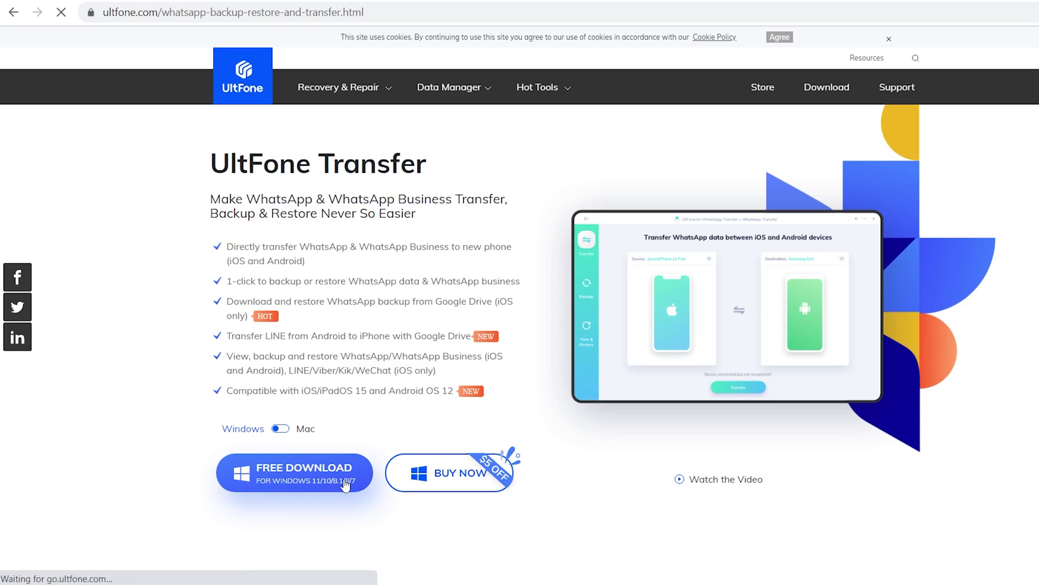